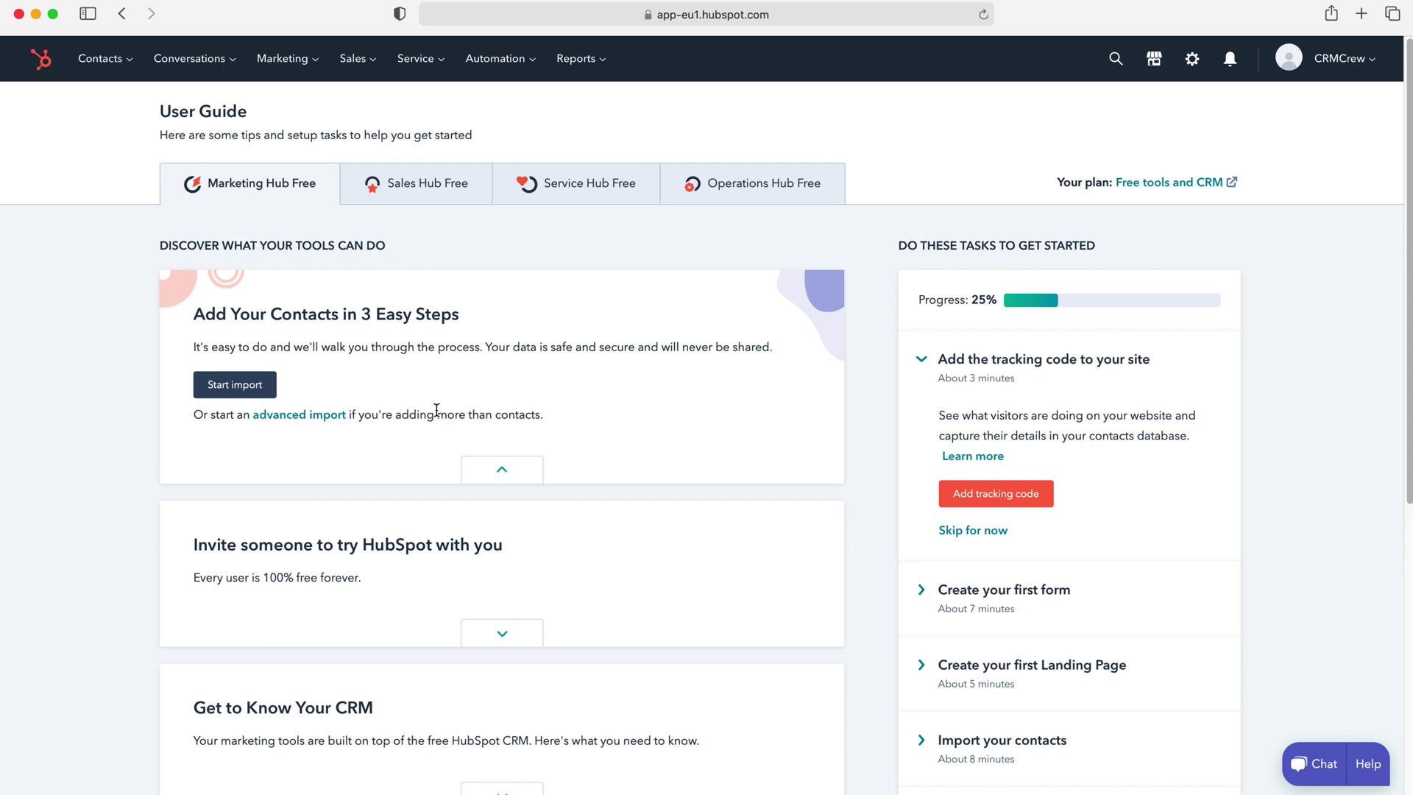
# Go to Conversations > Templates and open the template library from the New template menu.
pyautogui.click(227, 56)
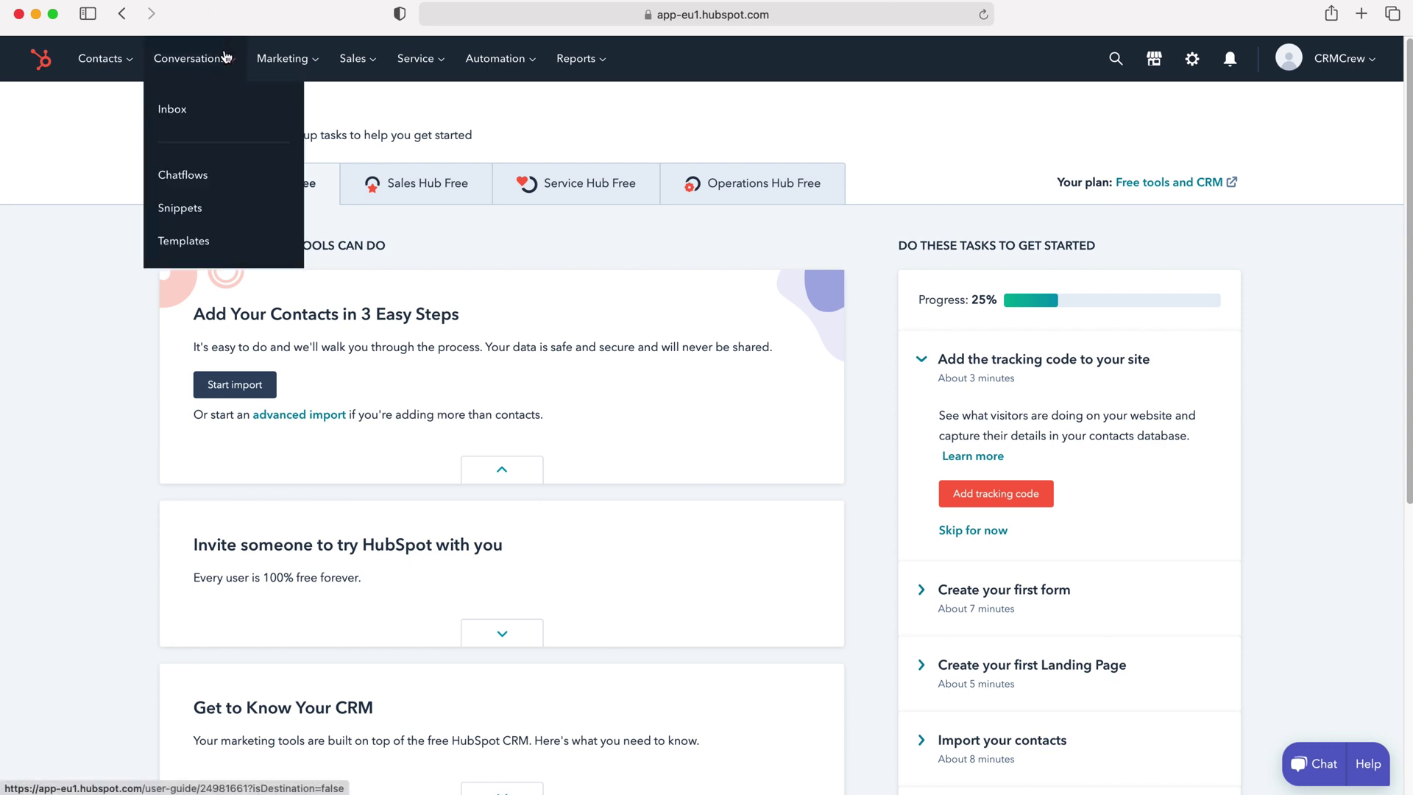
pyautogui.click(186, 243)
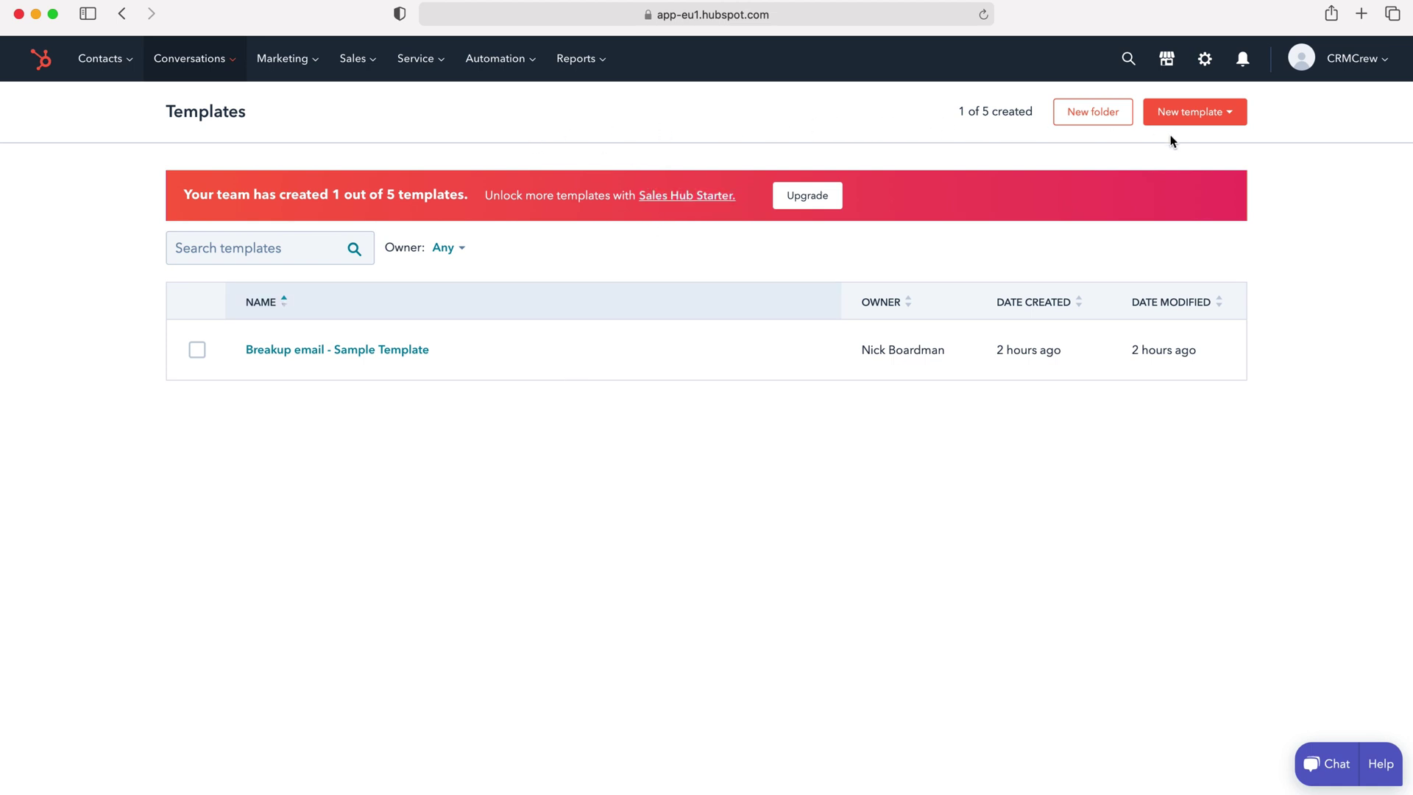
pyautogui.click(1232, 117)
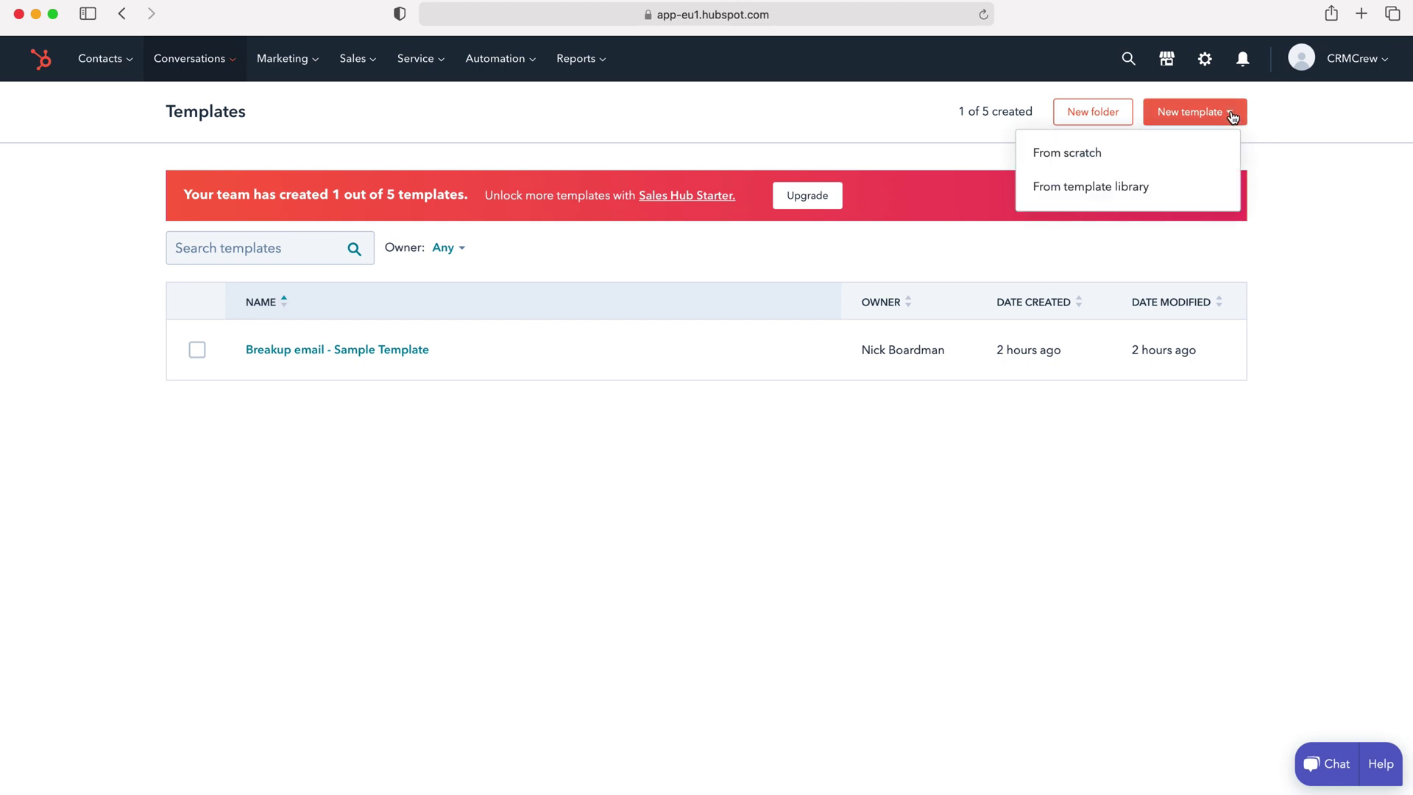
pyautogui.click(1143, 185)
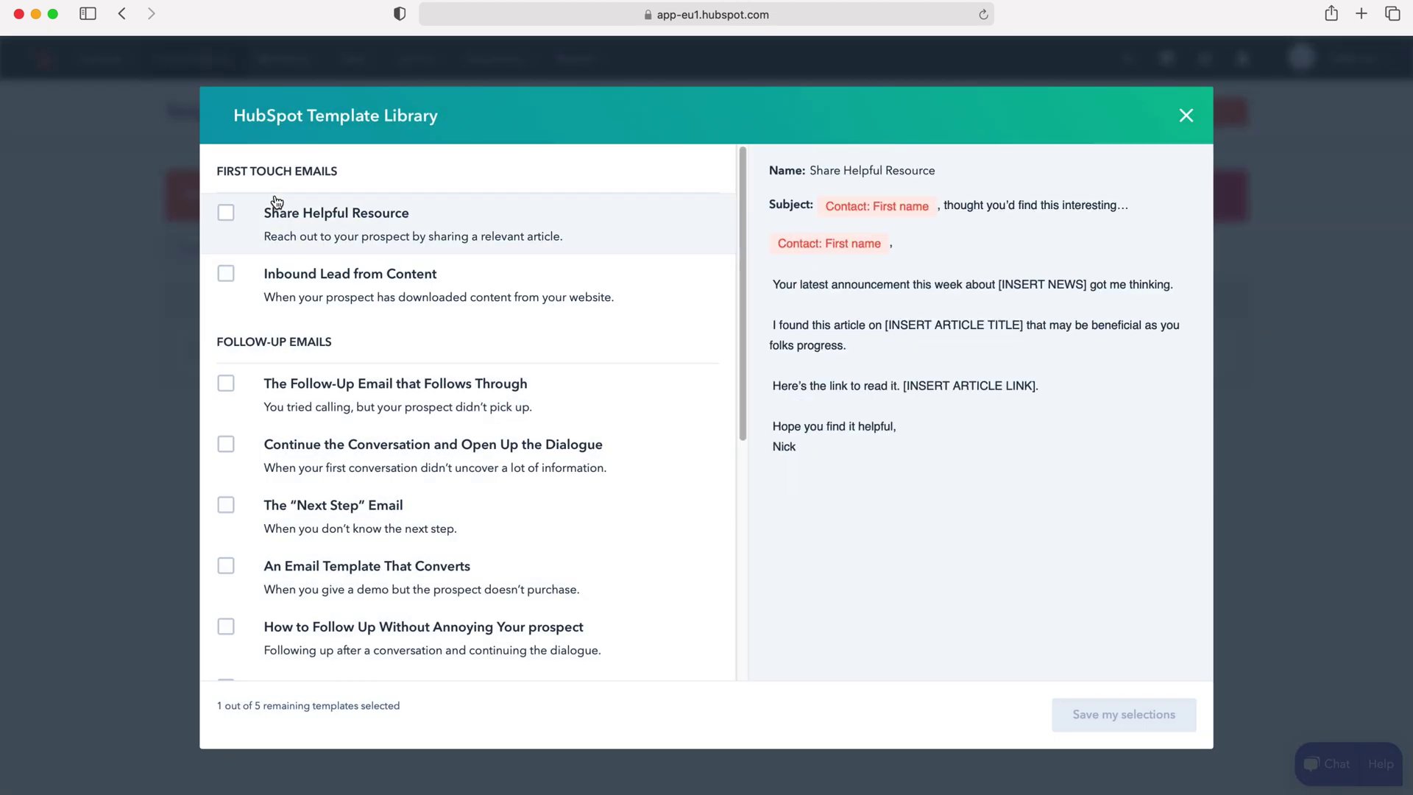
pyautogui.scroll(-1, 404, 294)
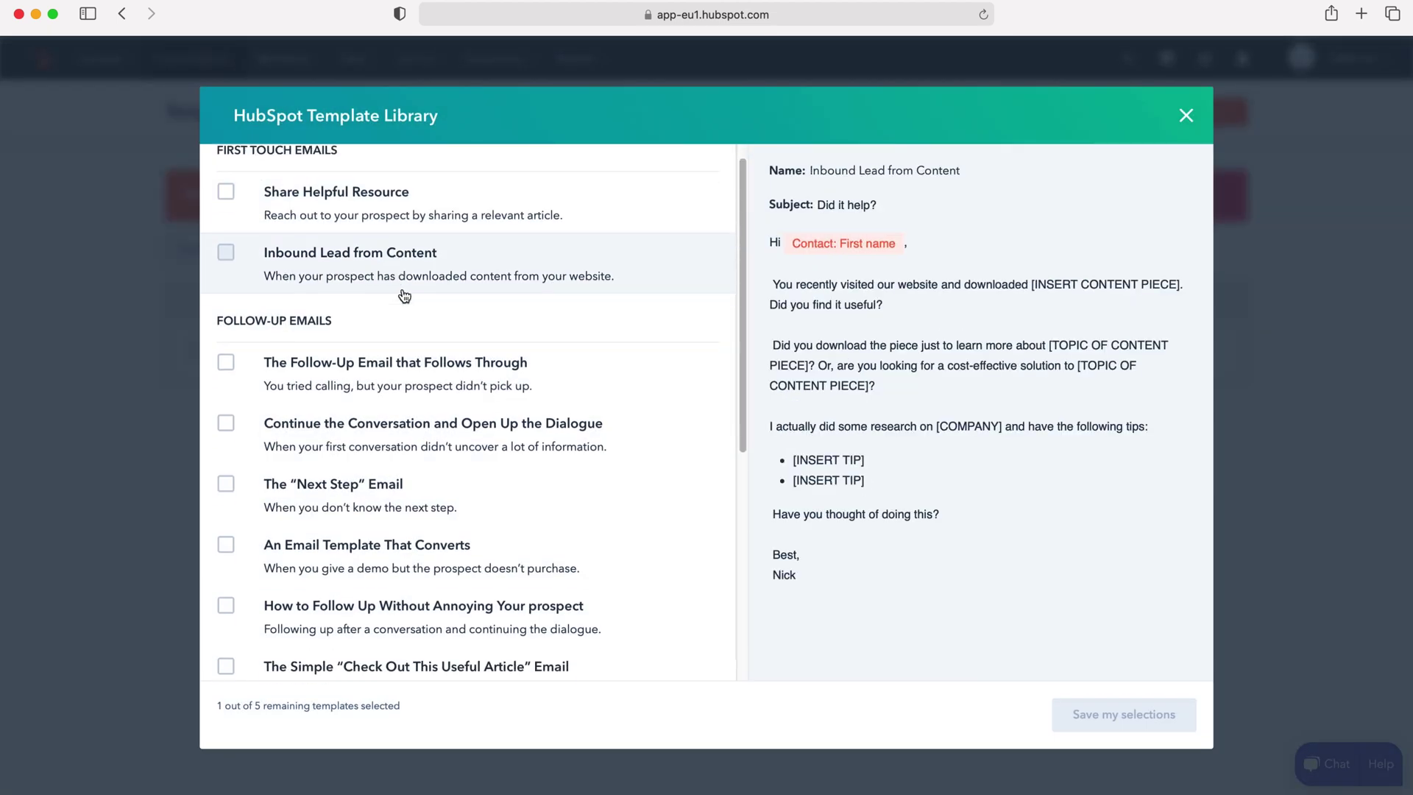
pyautogui.scroll(-10, 404, 296)
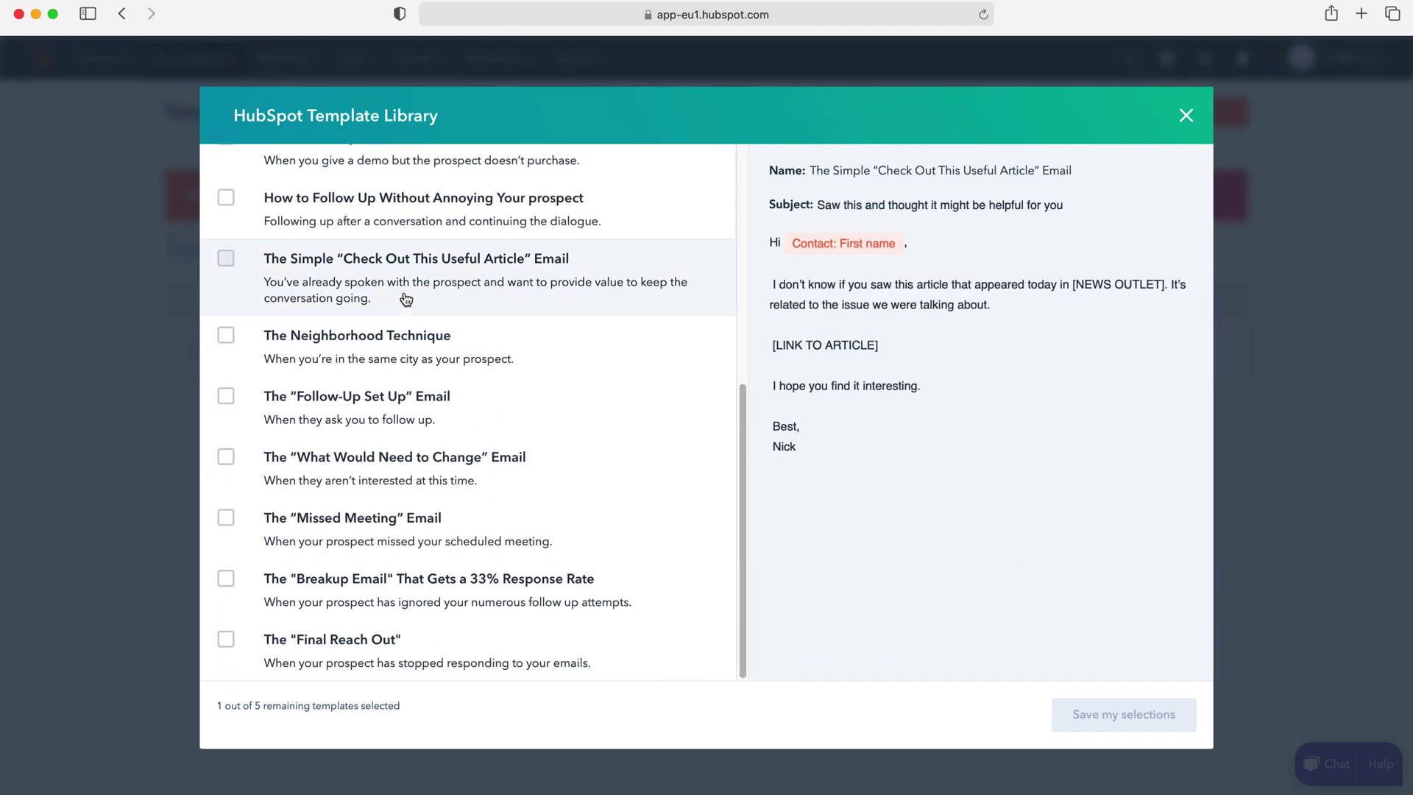
pyautogui.scroll(10, 405, 299)
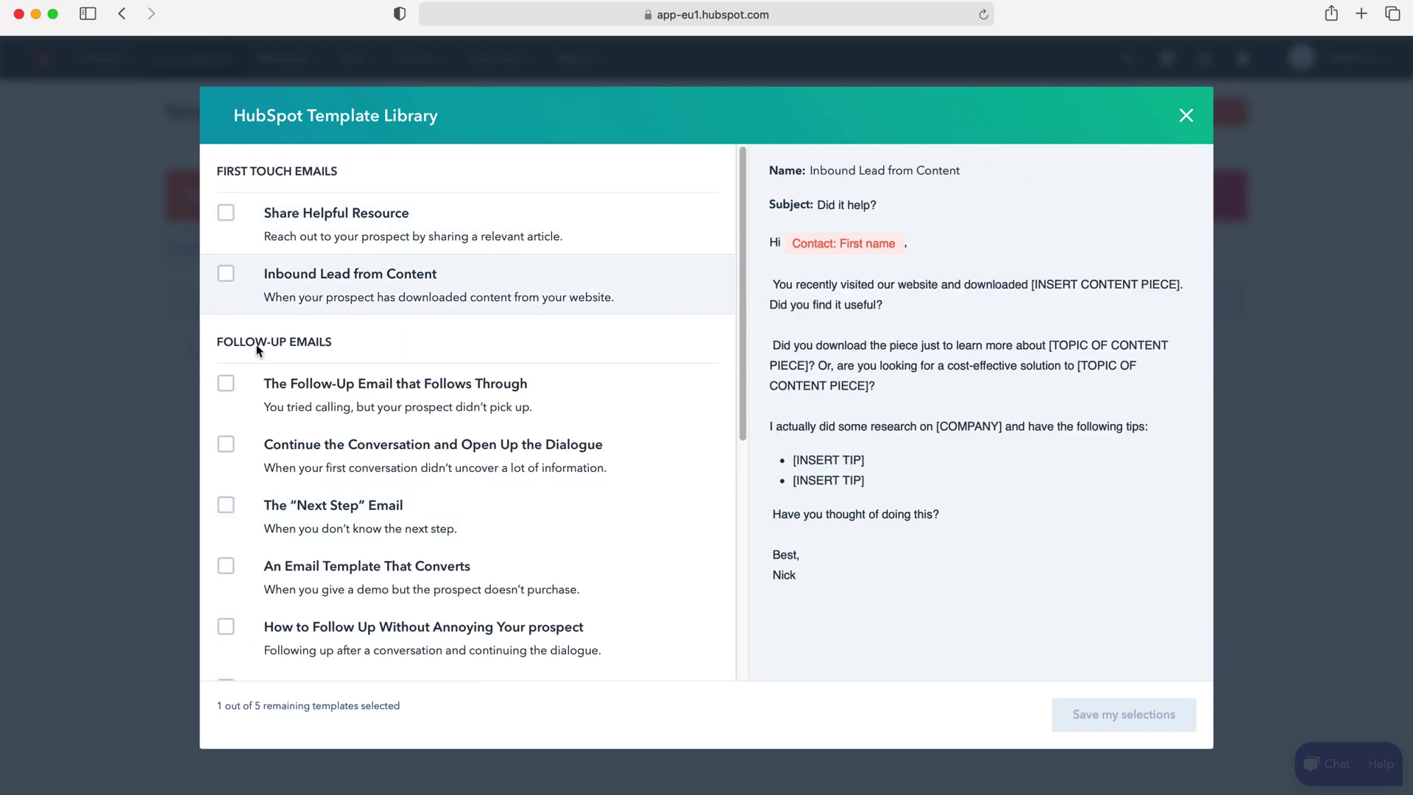
pyautogui.scroll(-5, 422, 364)
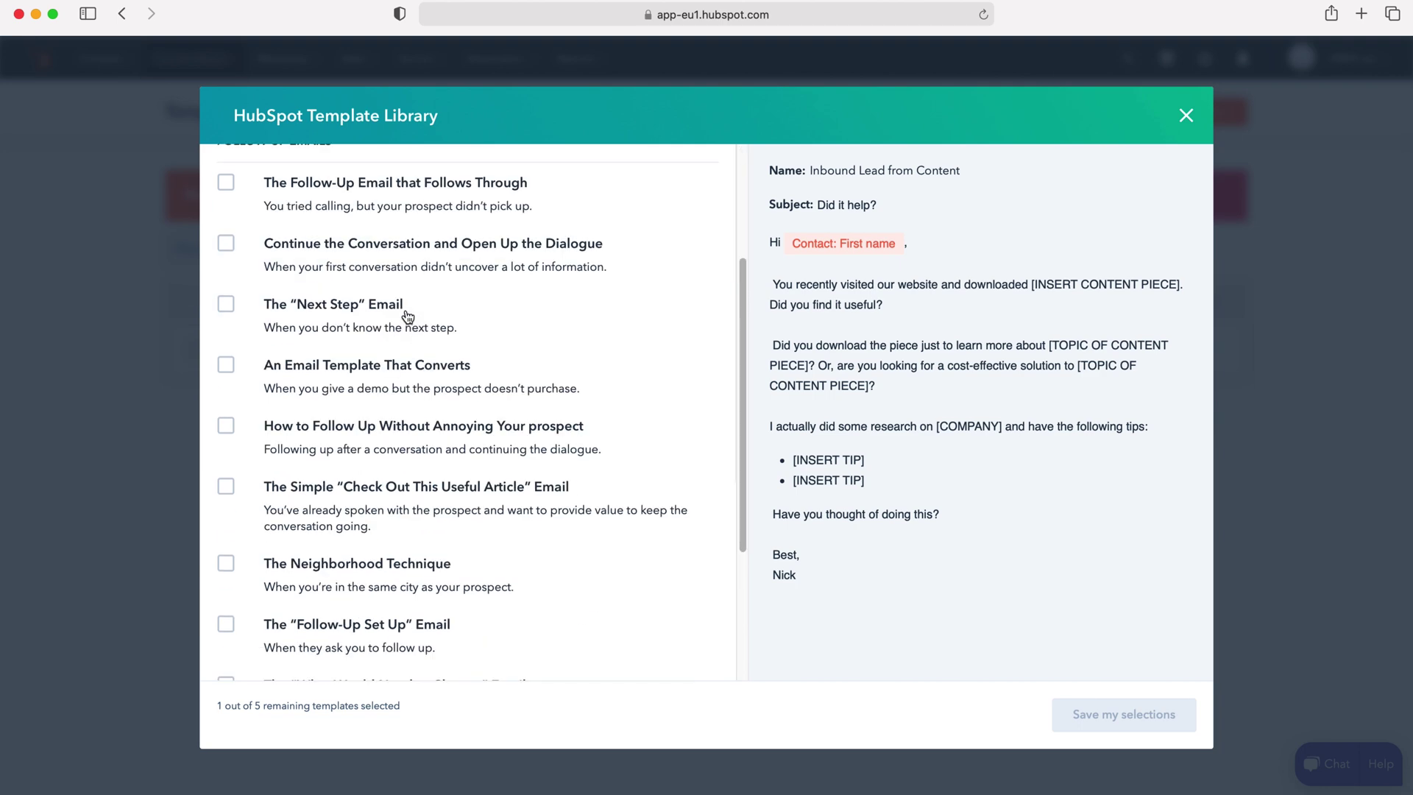
pyautogui.scroll(-7, 426, 414)
pyautogui.scroll(12, 309, 527)
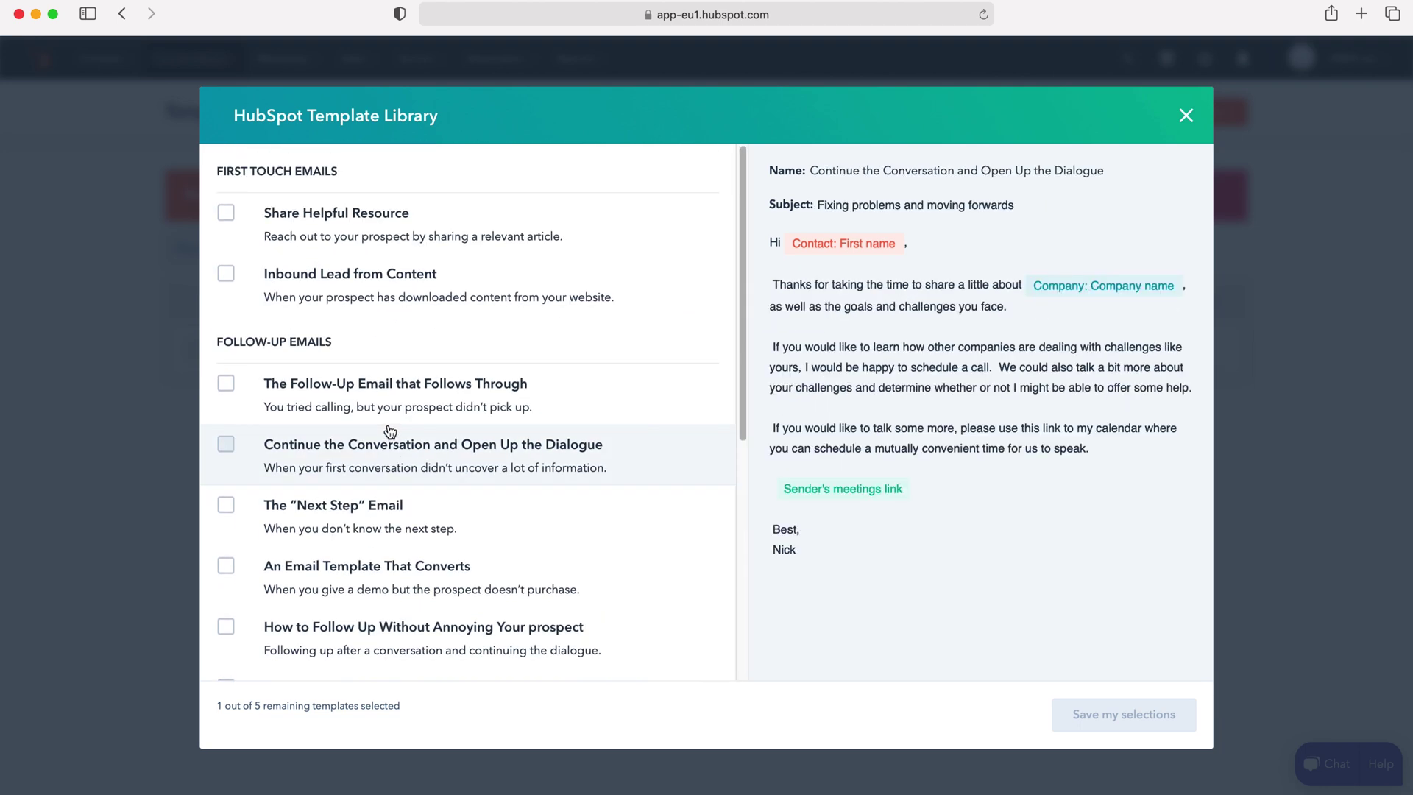
pyautogui.click(1187, 117)
# Start a blank template named 'Test Email Template', shared with everyone, with no folder set.
pyautogui.click(1230, 116)
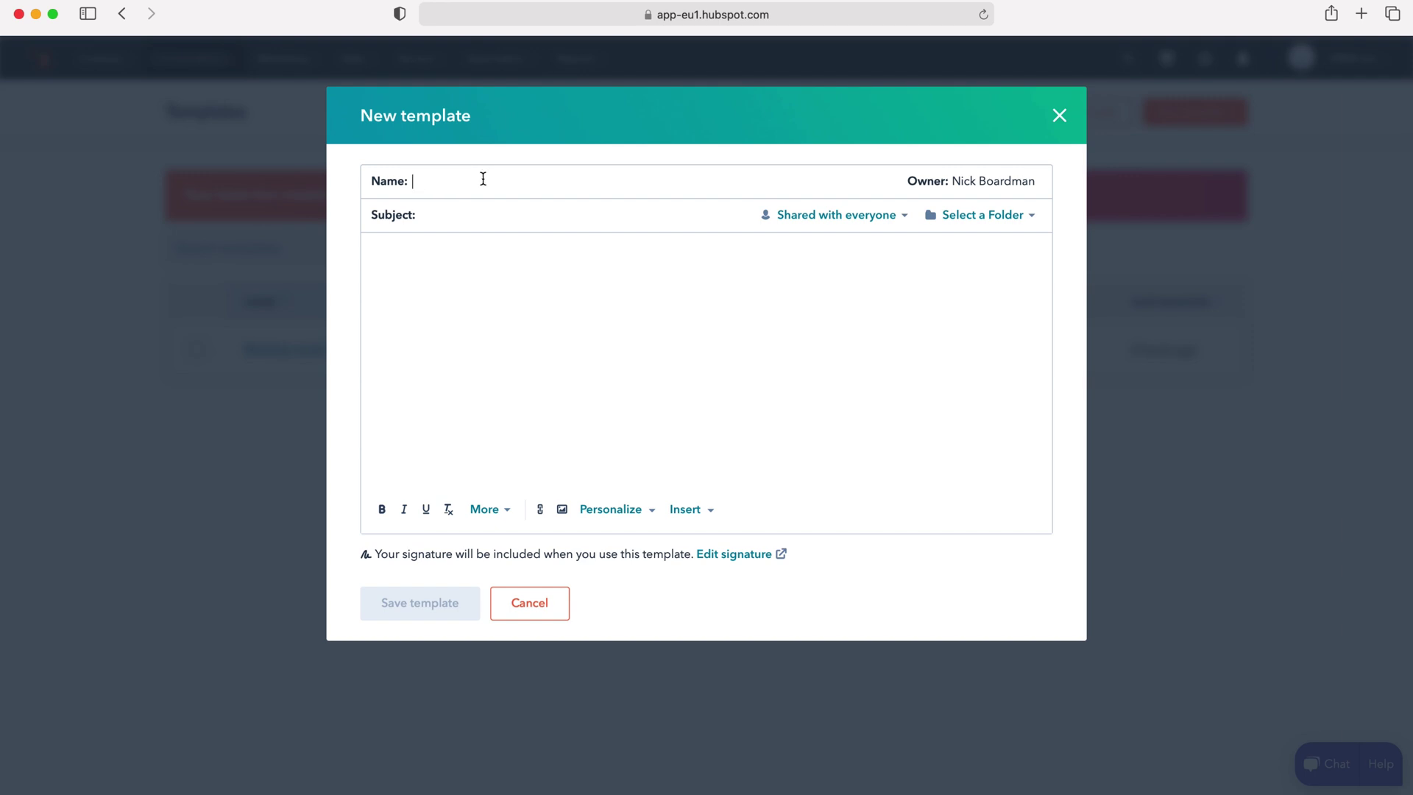
pyautogui.write('Test Email Template')
pyautogui.click(887, 216)
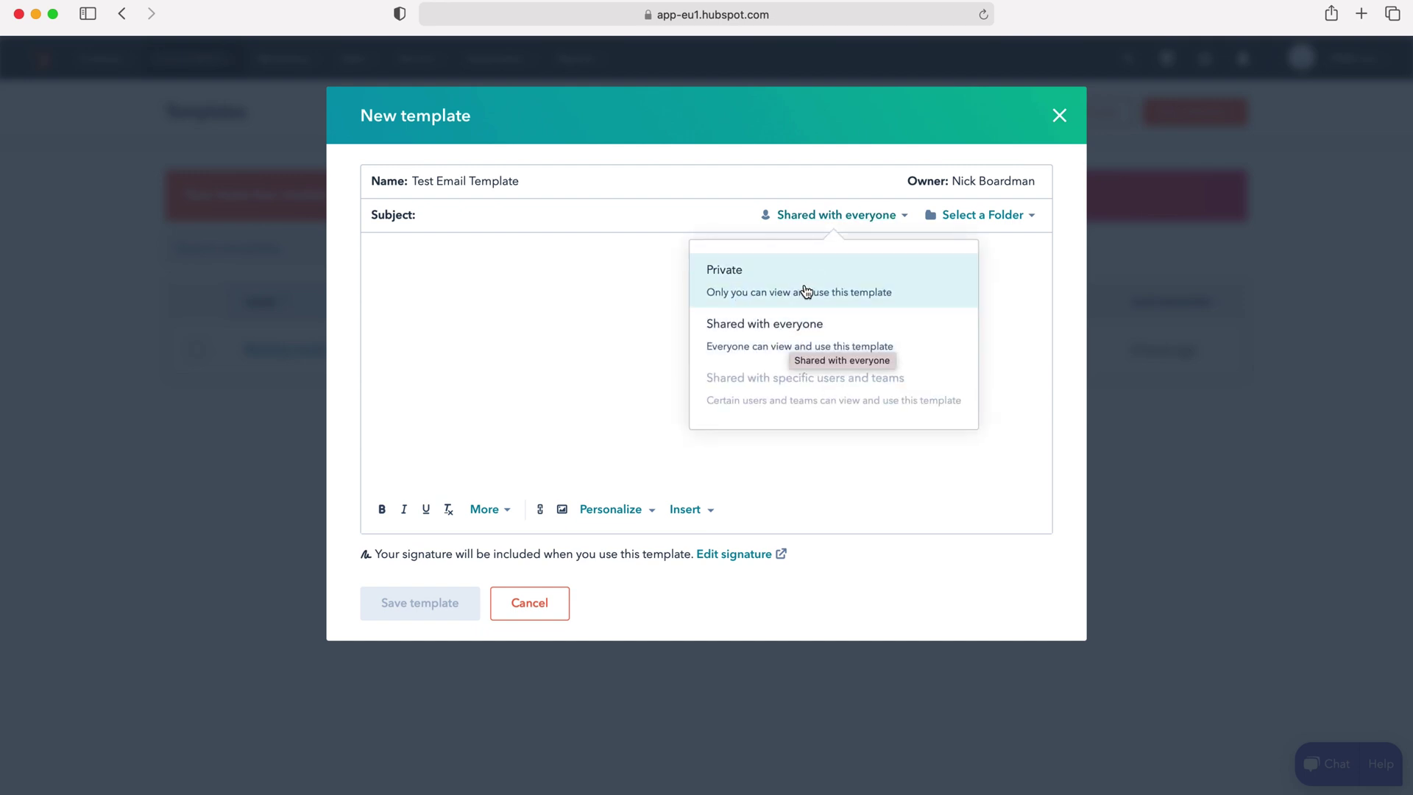
pyautogui.moveTo(807, 388)
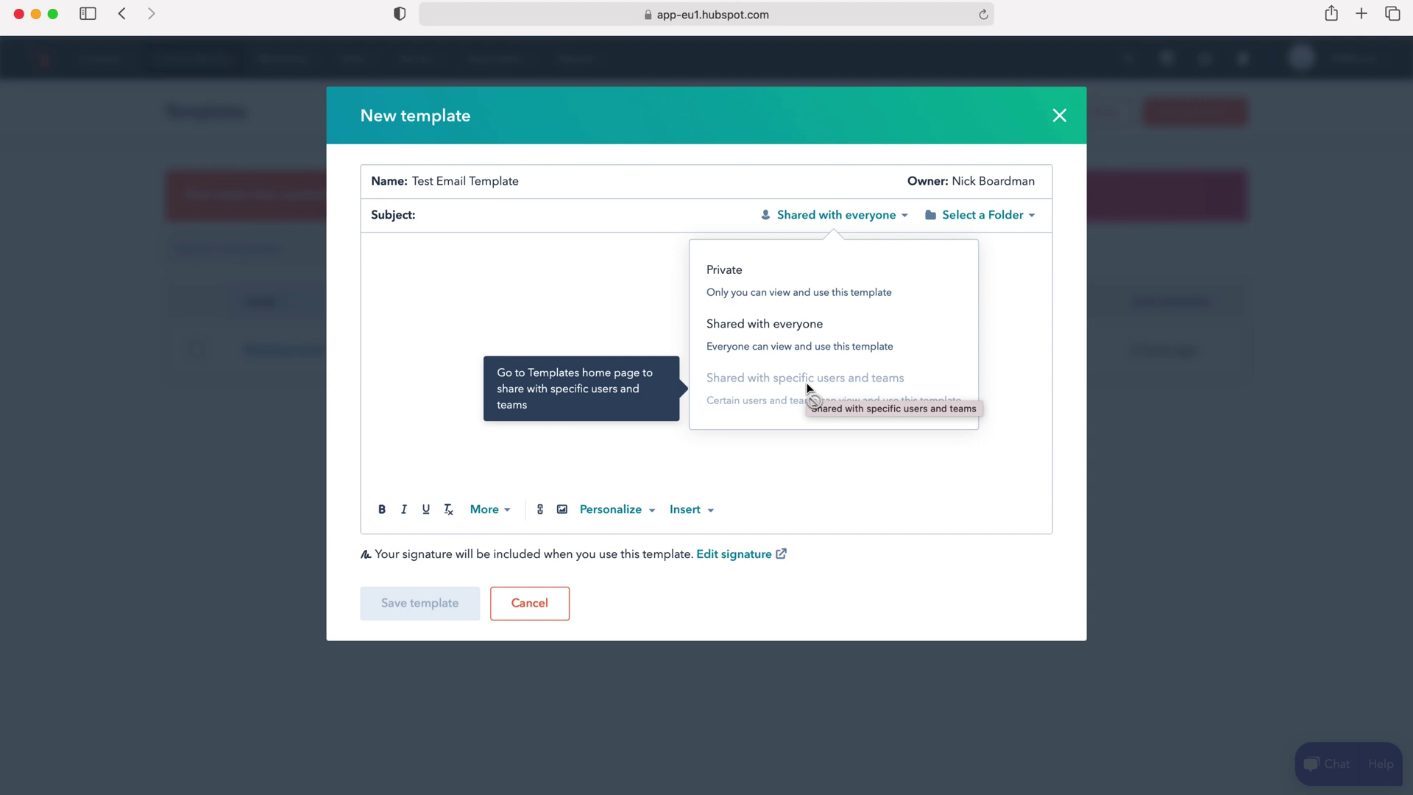
pyautogui.click(775, 340)
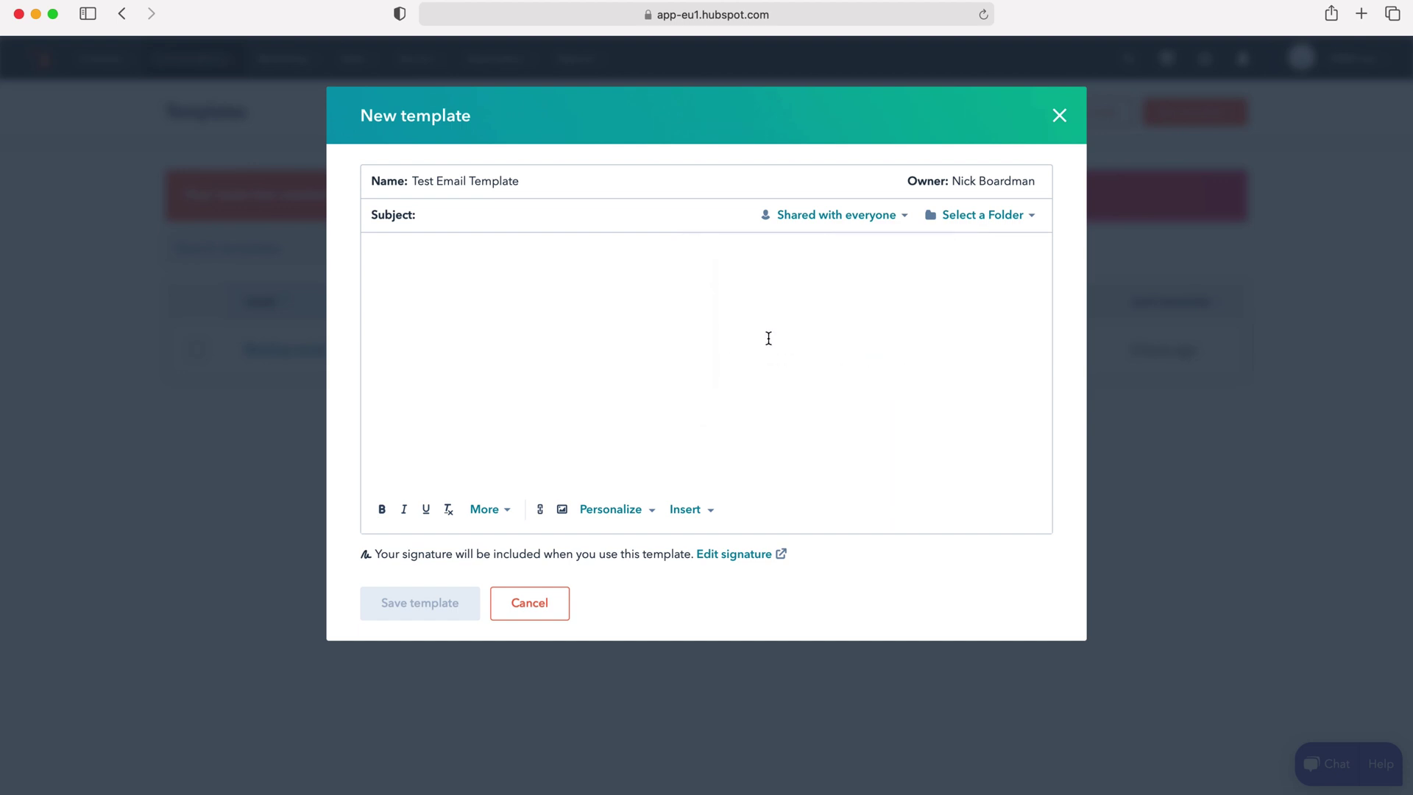
pyautogui.click(999, 219)
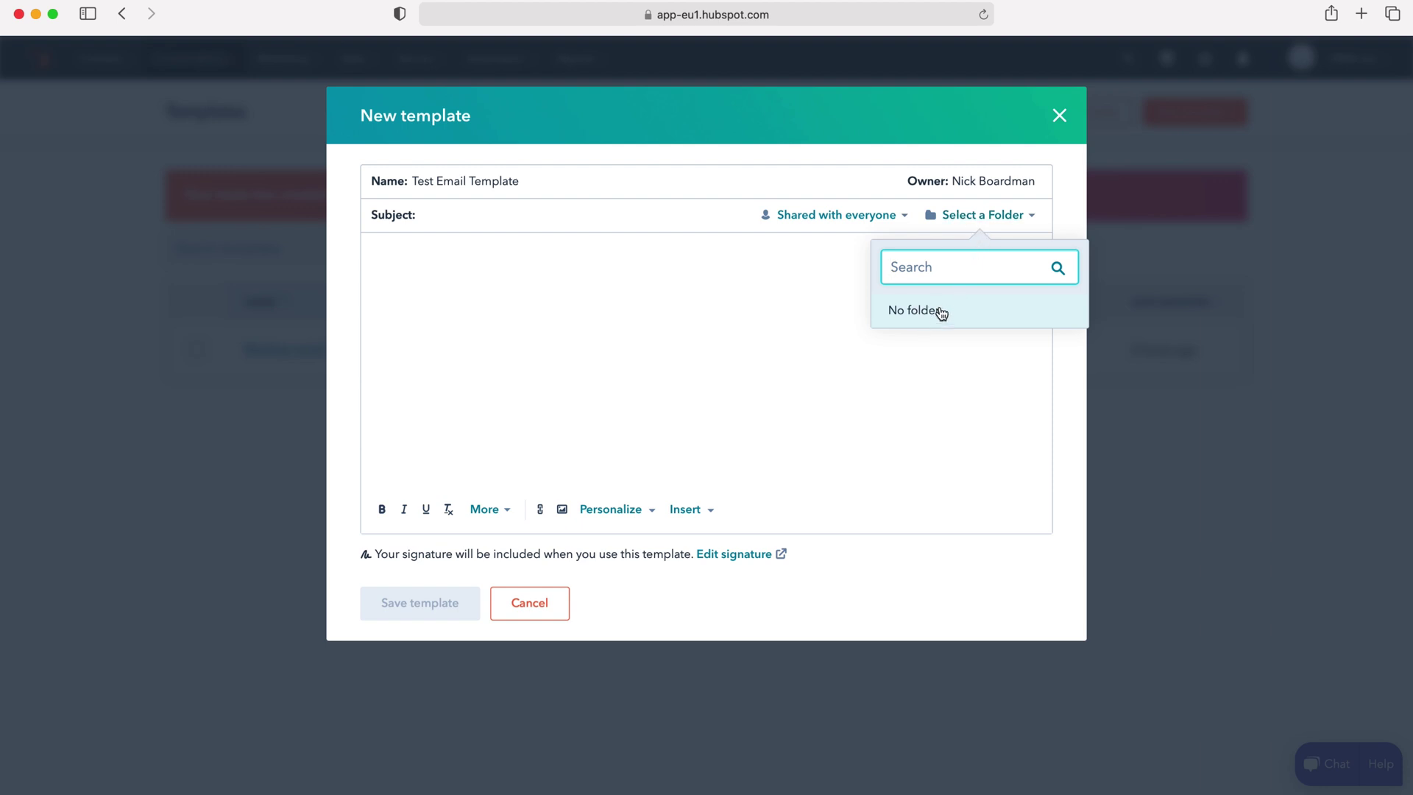
pyautogui.click(696, 293)
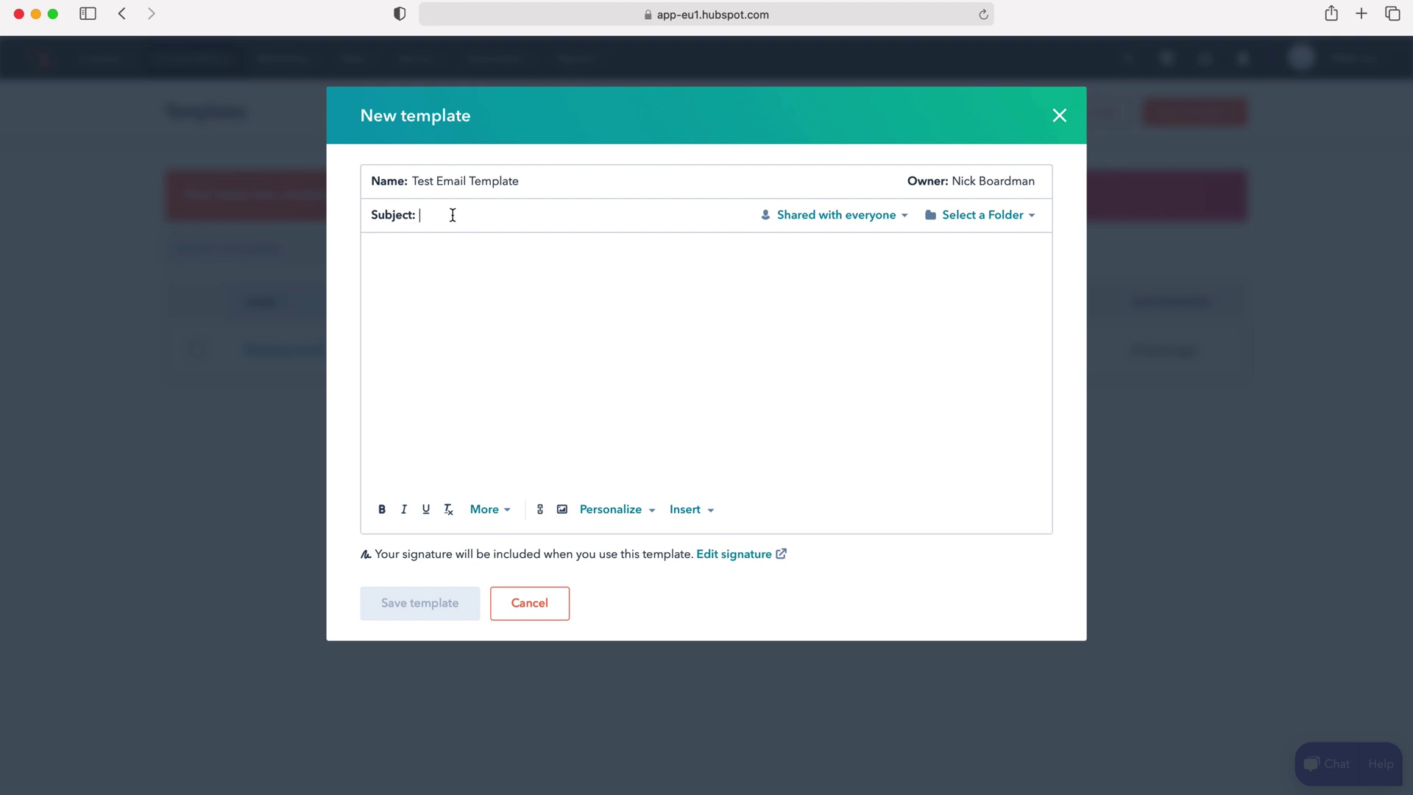
# Enter subject 'Test' and body text 'Hi' in the new template.
pyautogui.write('Te')
pyautogui.write('Hi')
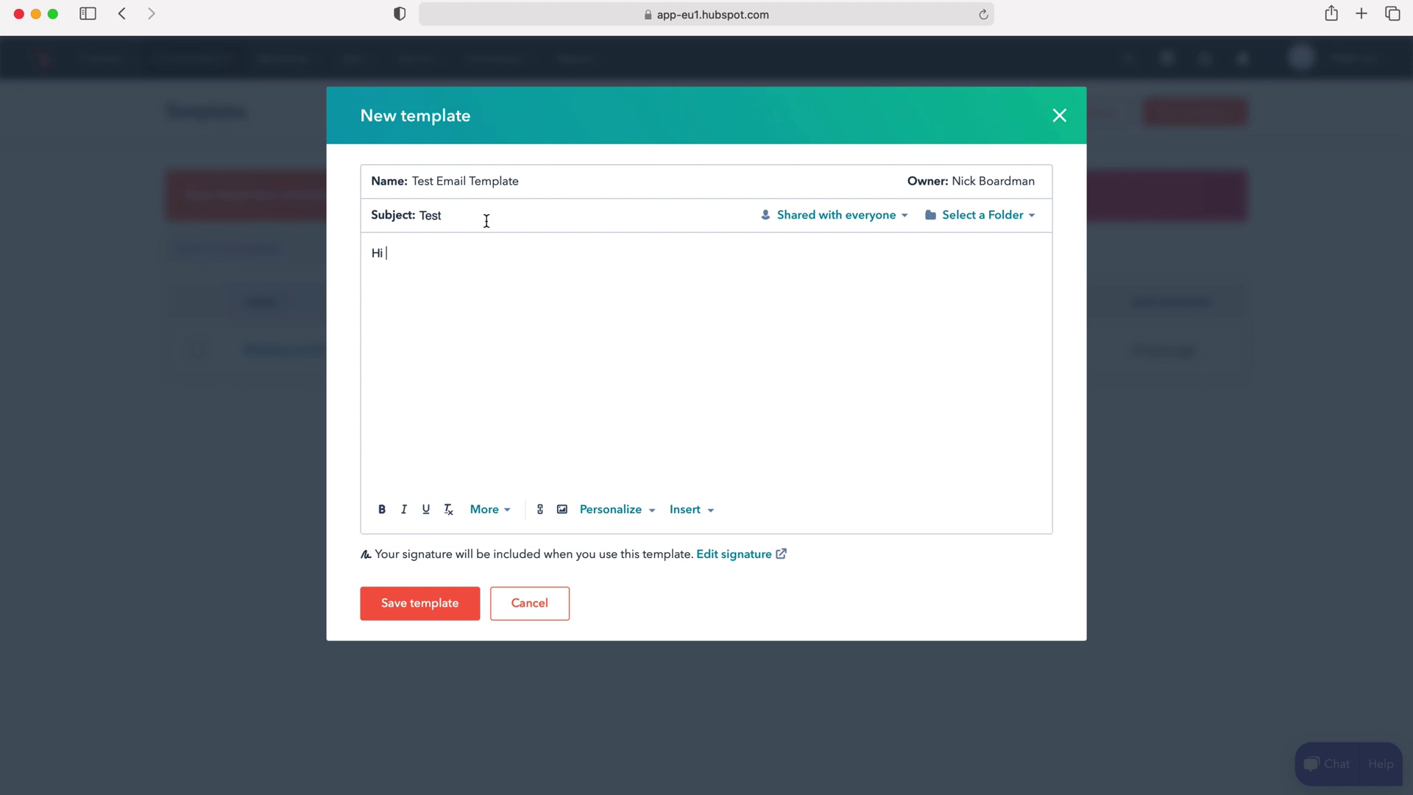
pyautogui.click(493, 513)
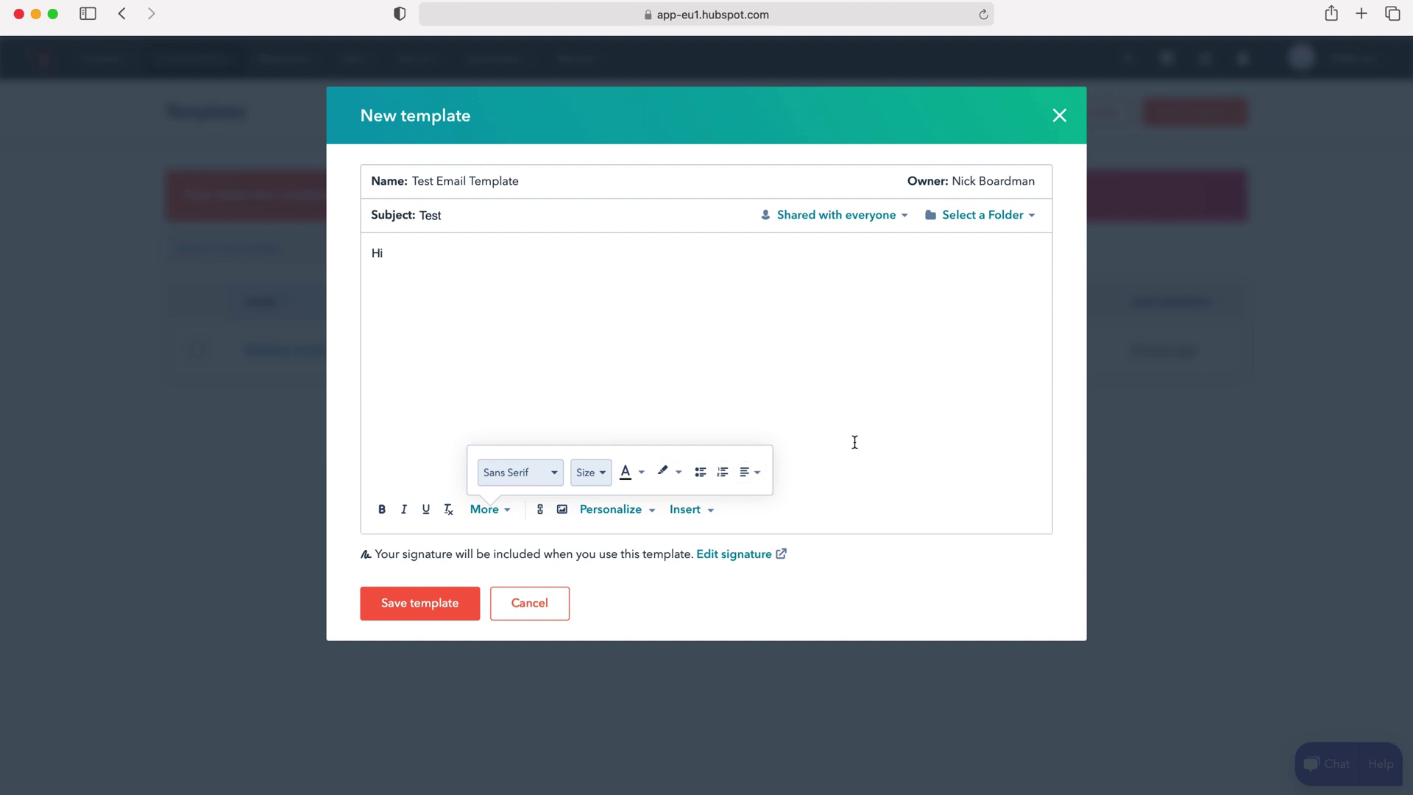
pyautogui.click(783, 469)
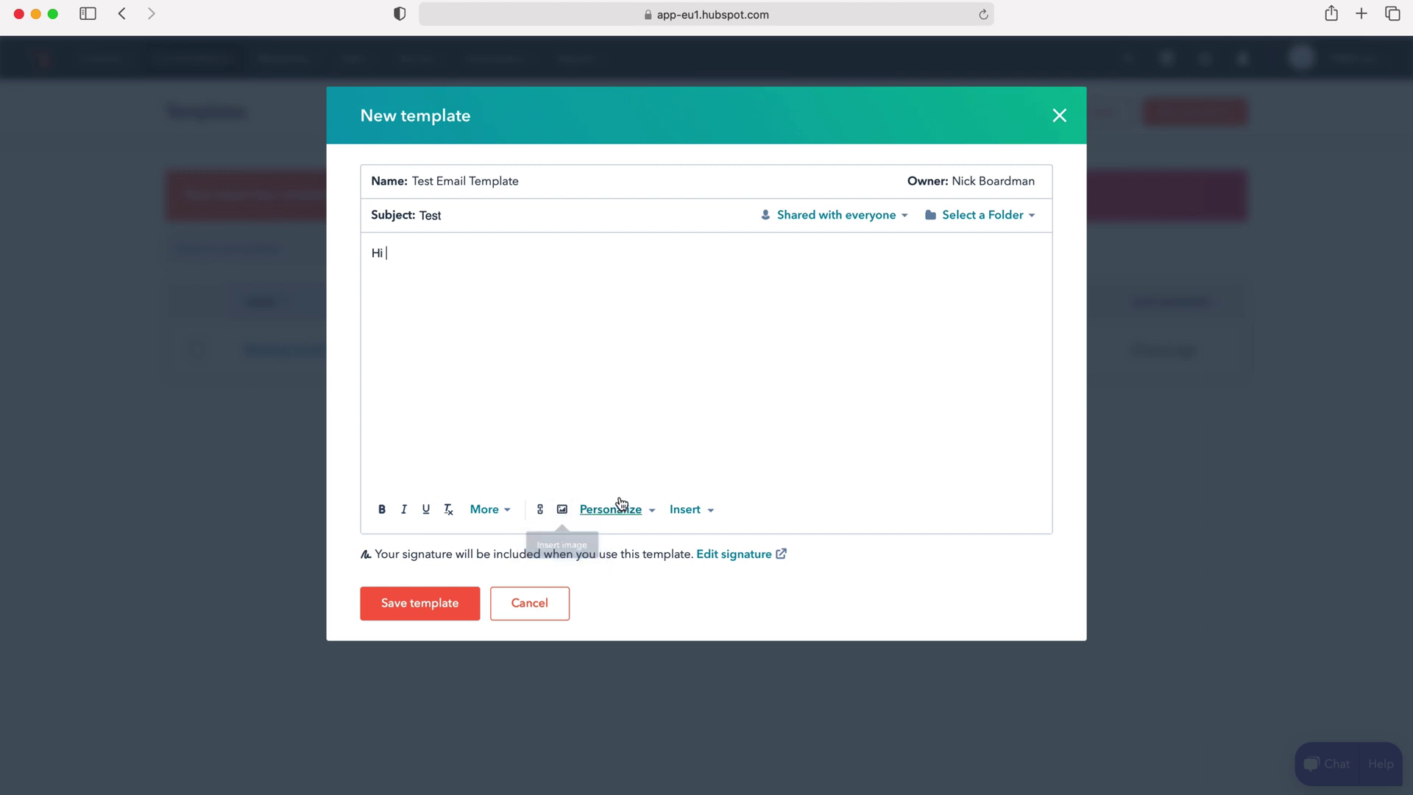
pyautogui.click(635, 513)
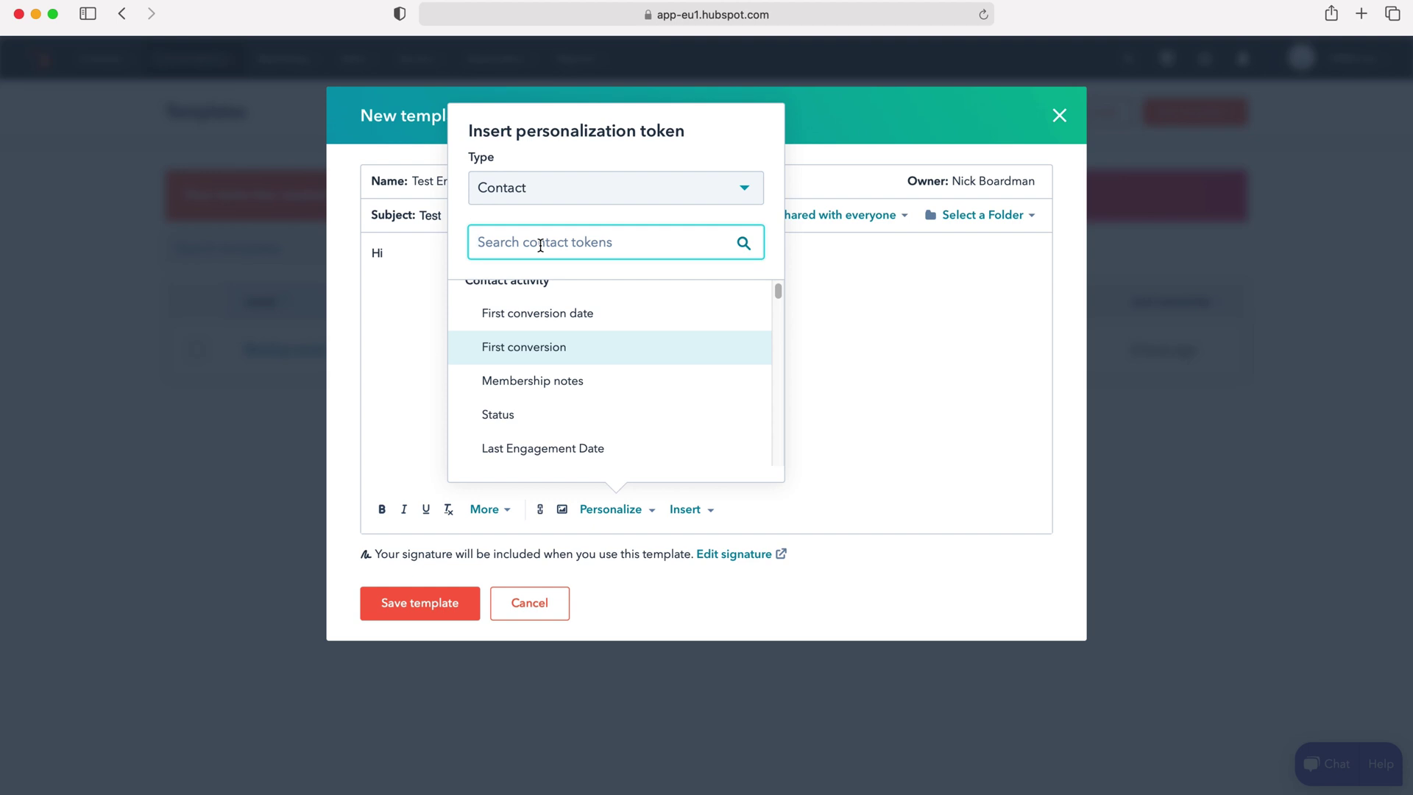
# Insert the Contact: First name personalization token after 'Hi' by searching 'first name'.
pyautogui.click(551, 189)
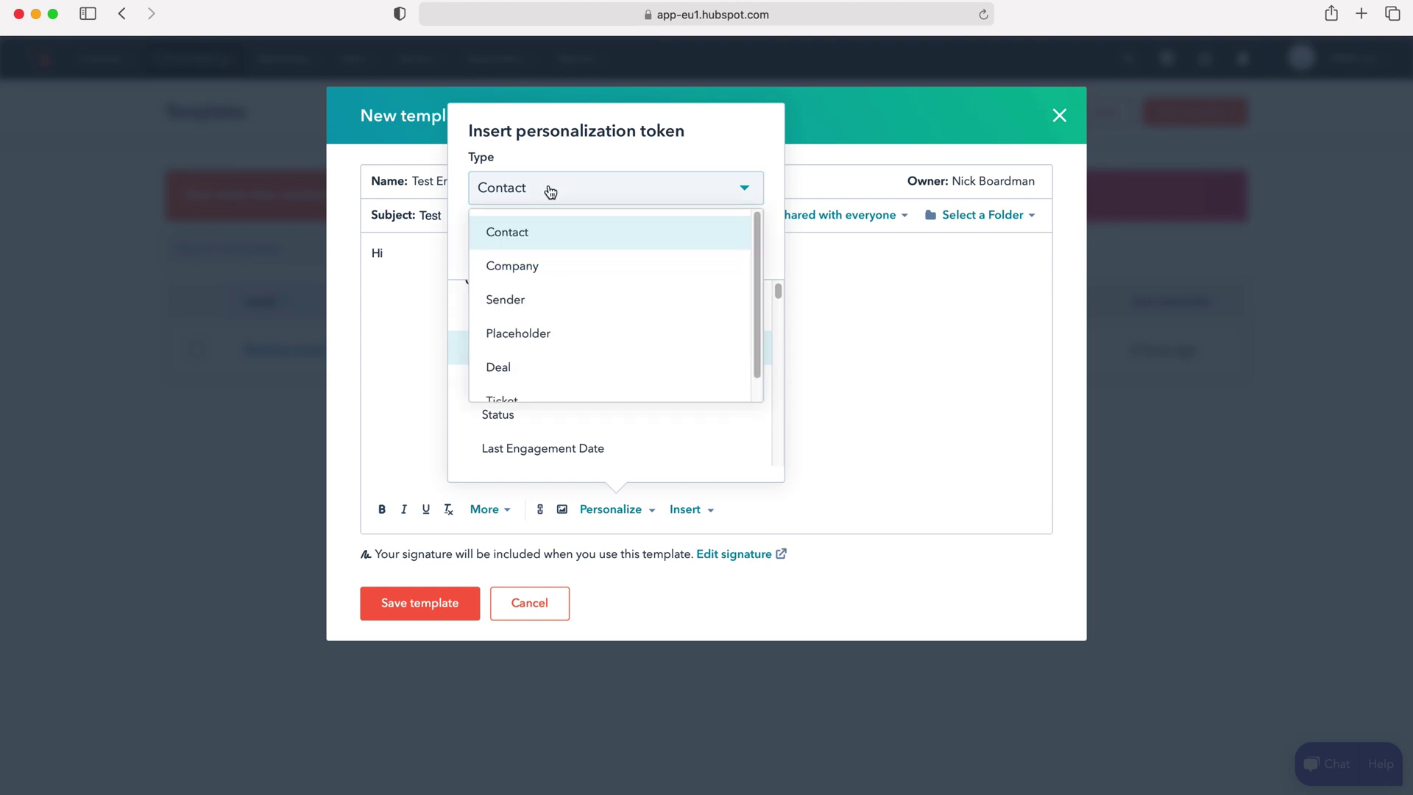
pyautogui.click(545, 234)
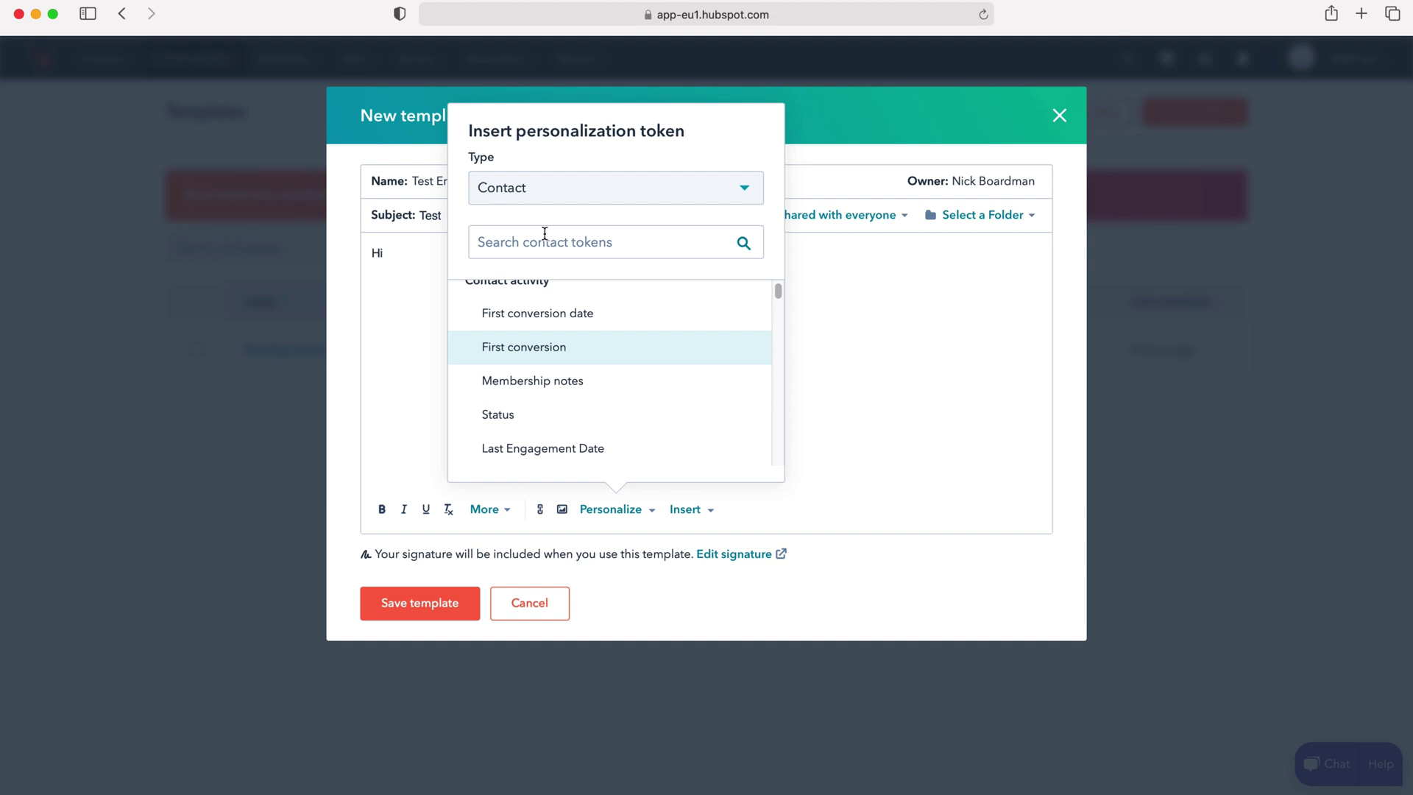
pyautogui.click(536, 193)
pyautogui.scroll(-1, 568, 281)
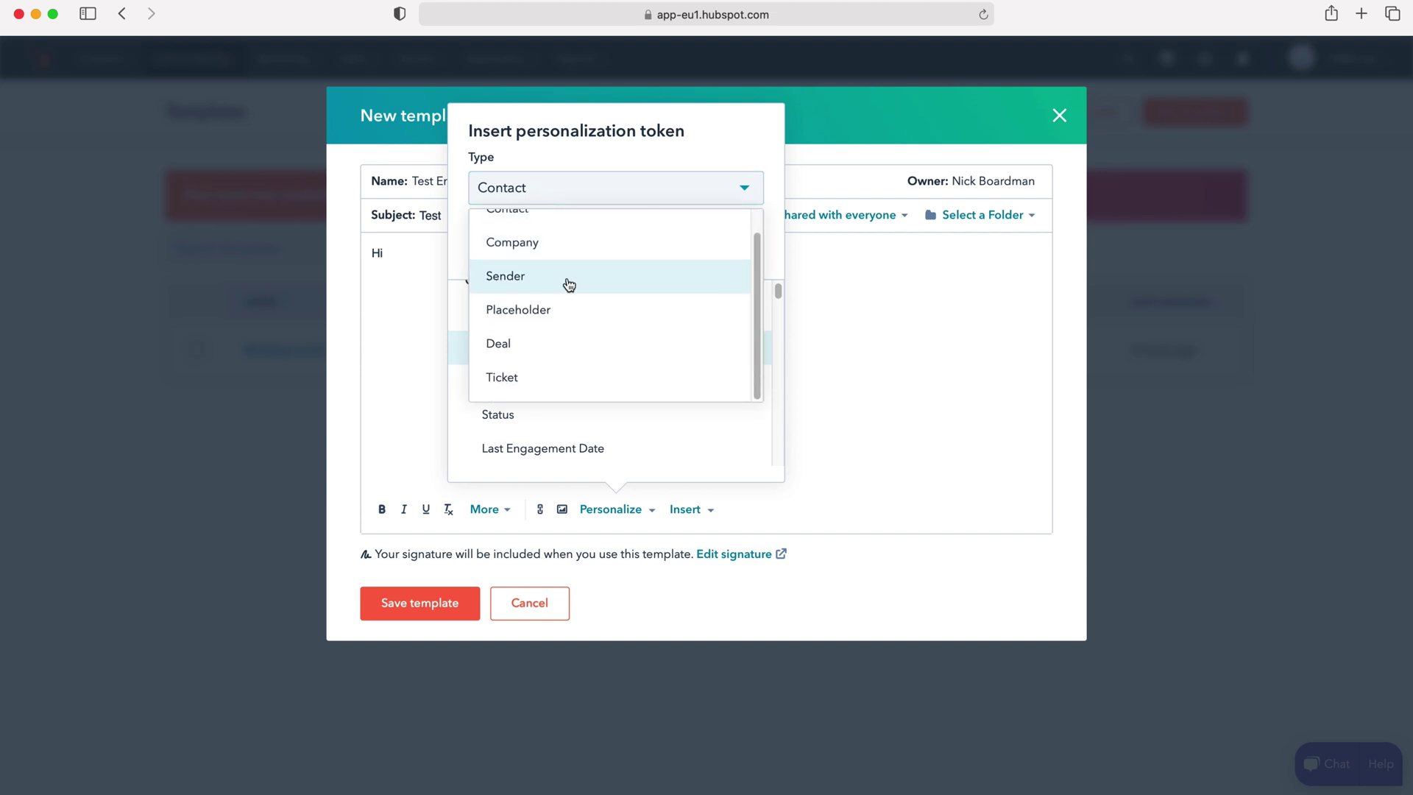
pyautogui.scroll(1, 571, 309)
pyautogui.click(553, 195)
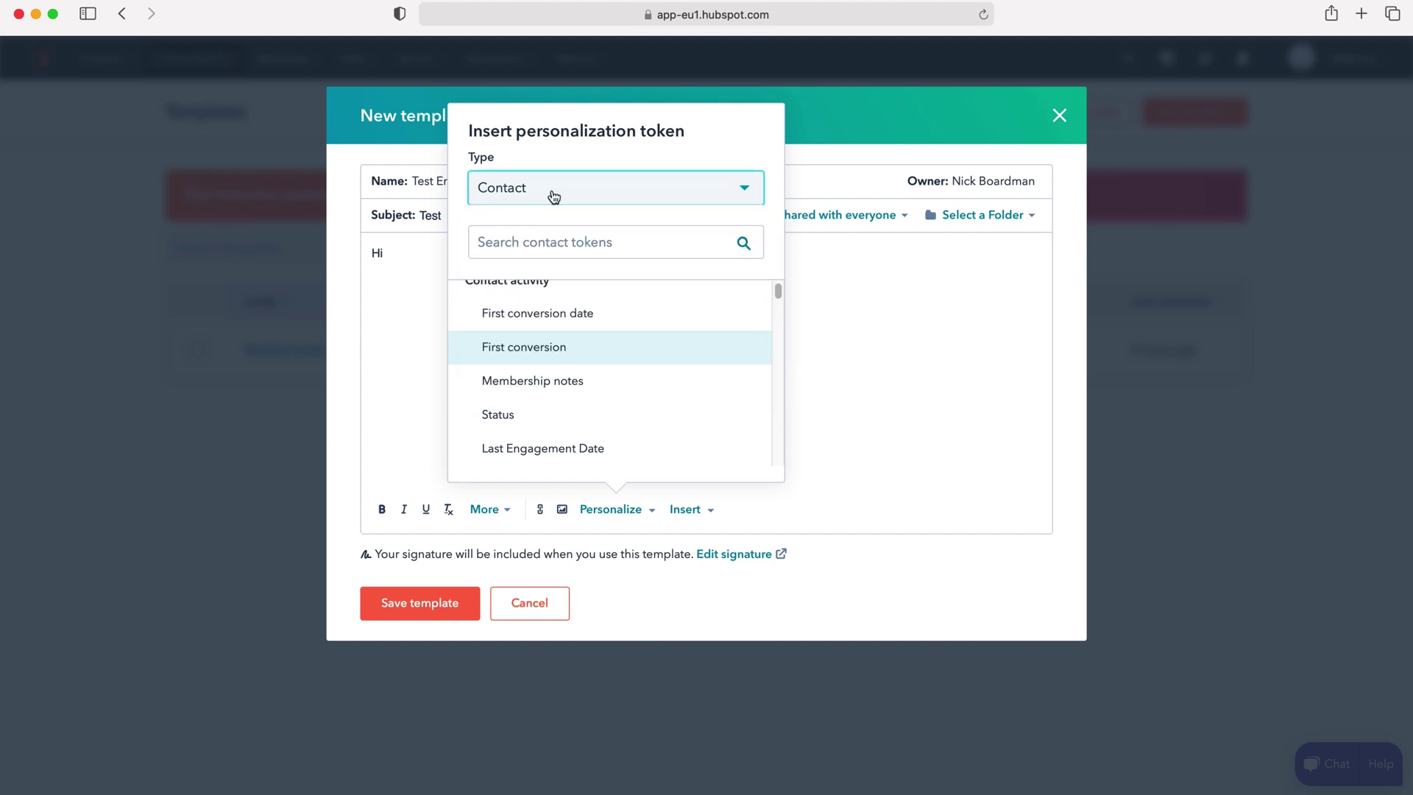
pyautogui.click(549, 241)
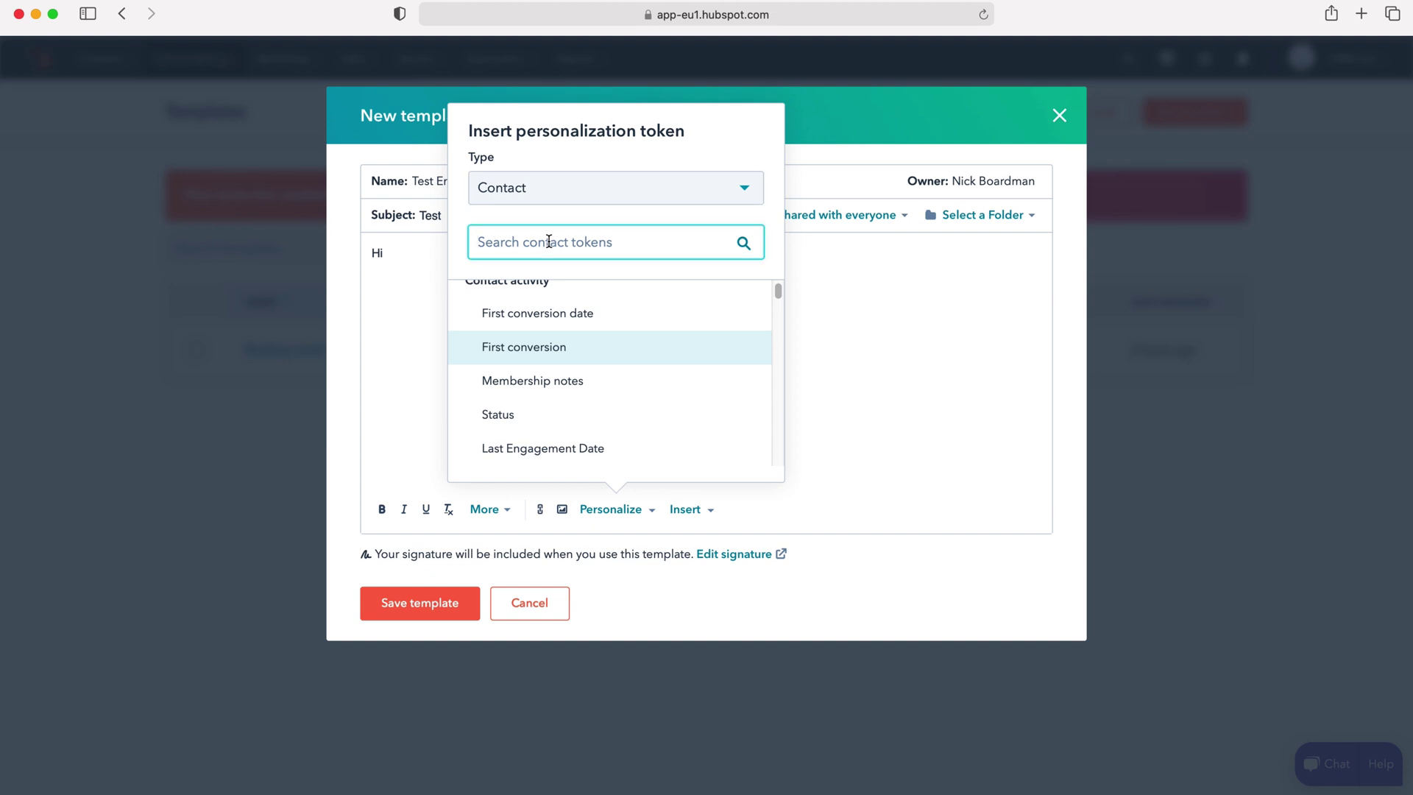
pyautogui.write('first ')
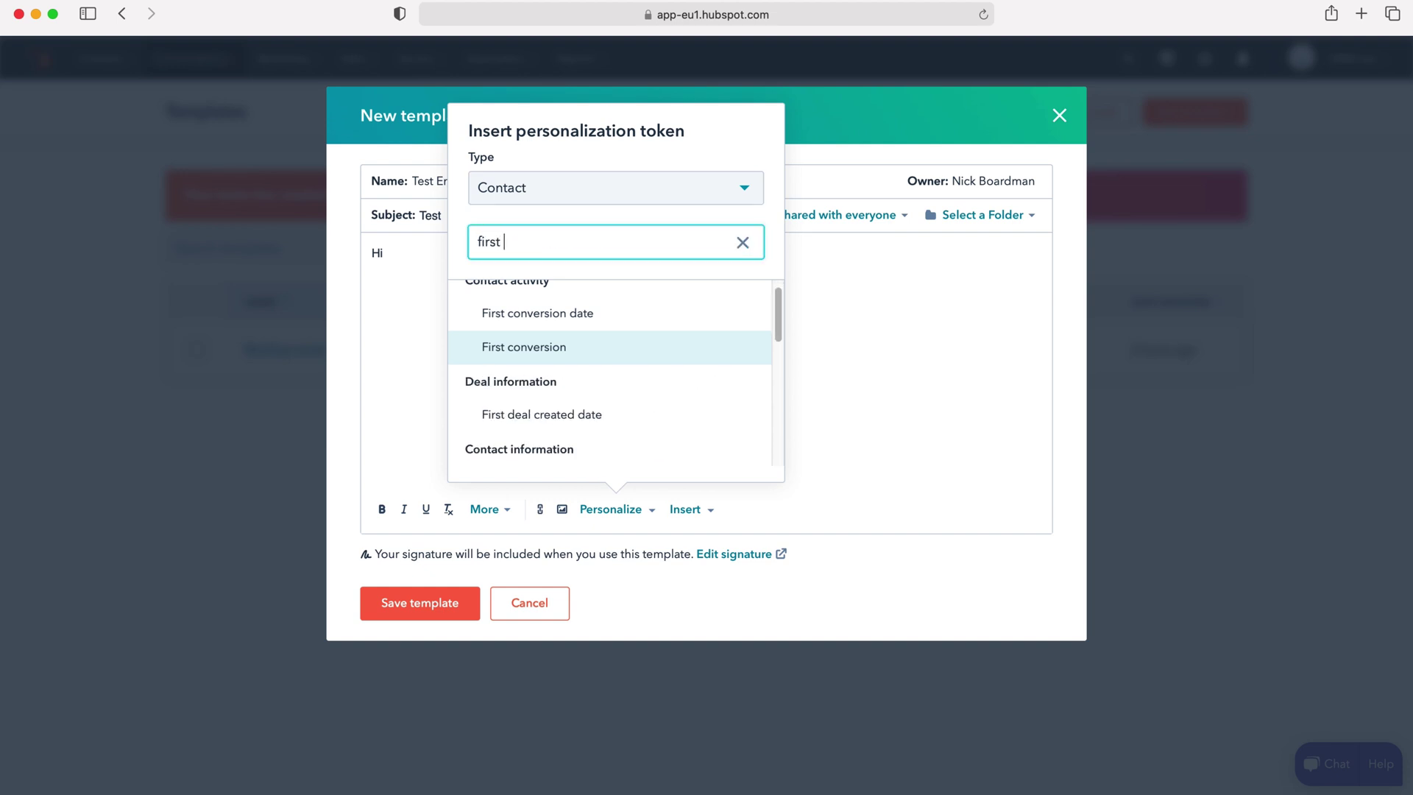
pyautogui.write('name')
pyautogui.press('Return')
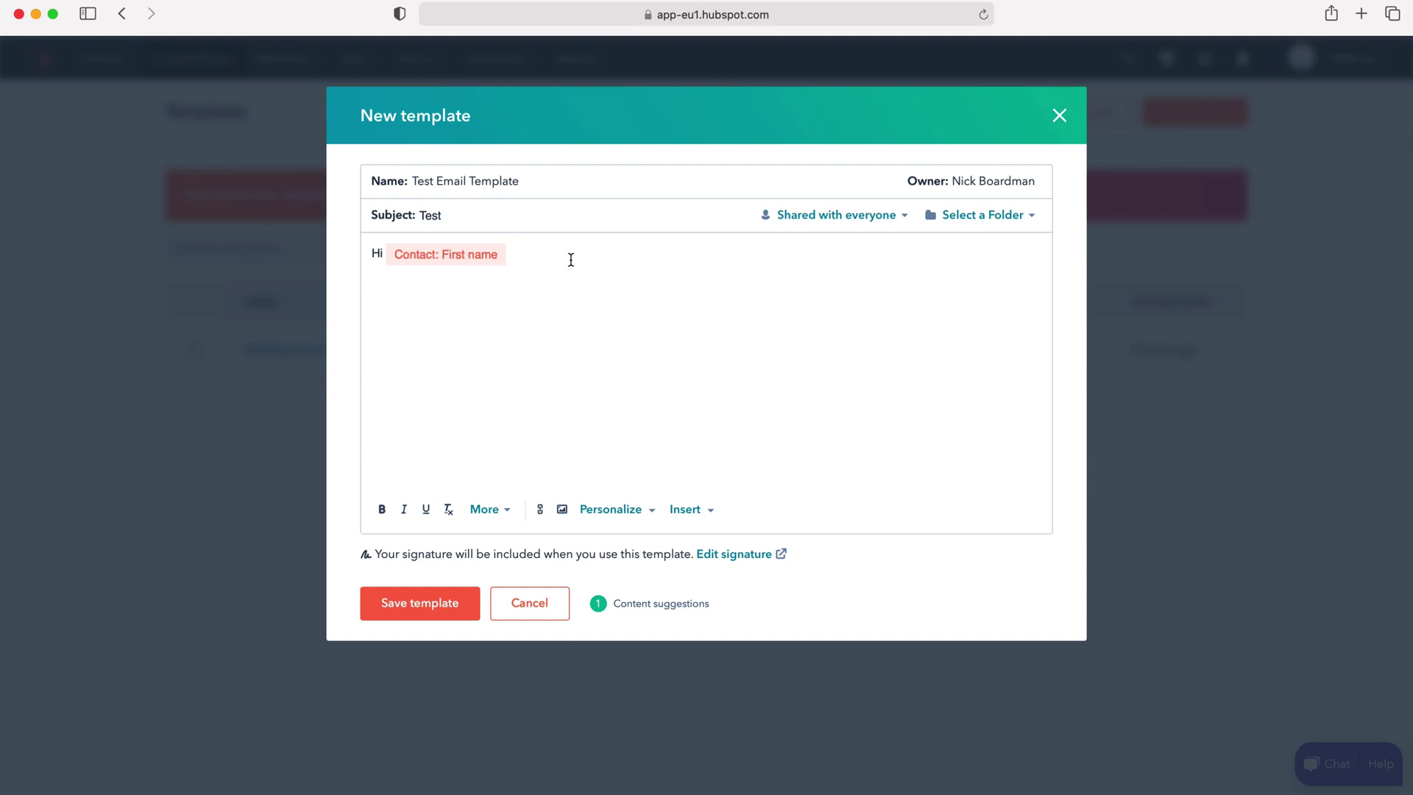
pyautogui.click(711, 515)
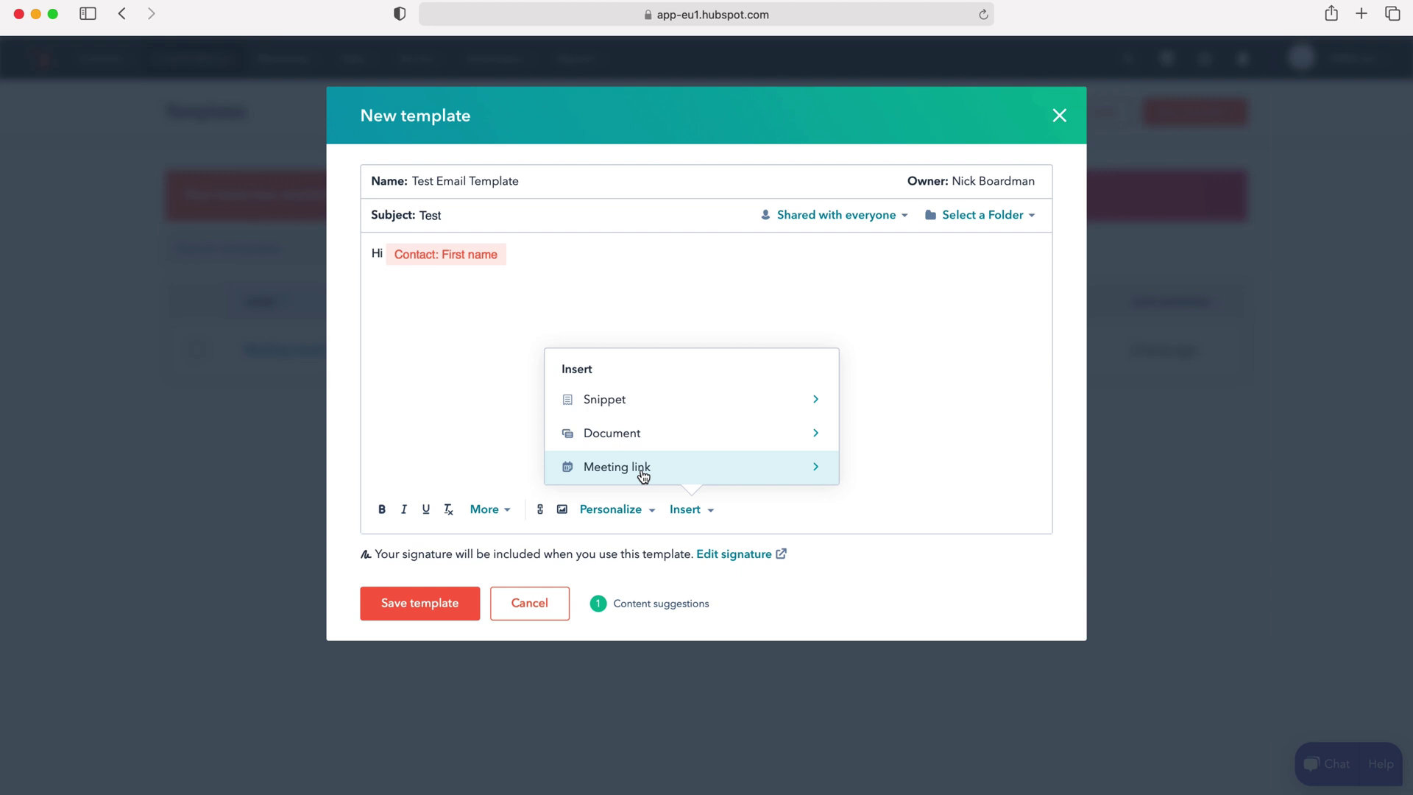
pyautogui.click(856, 266)
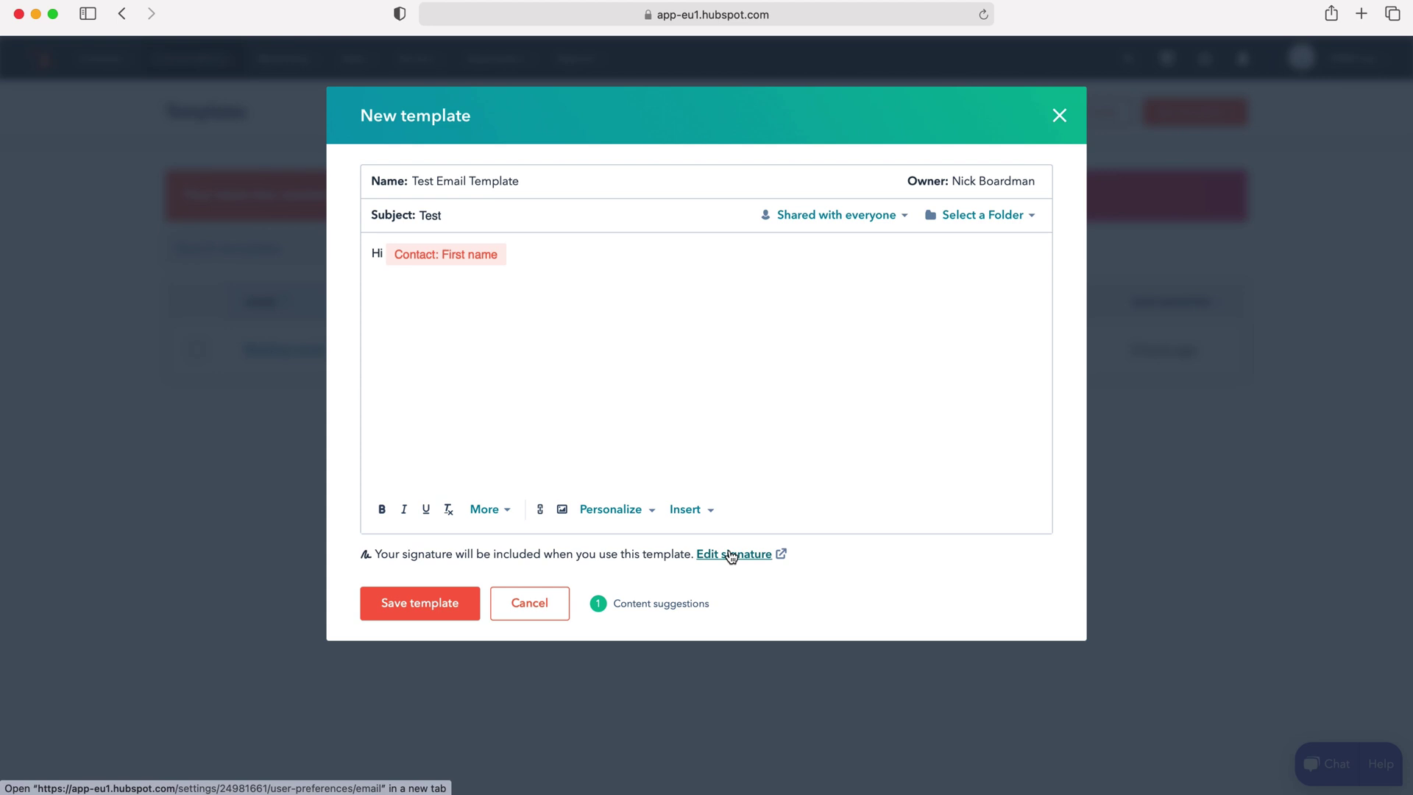
pyautogui.click(407, 602)
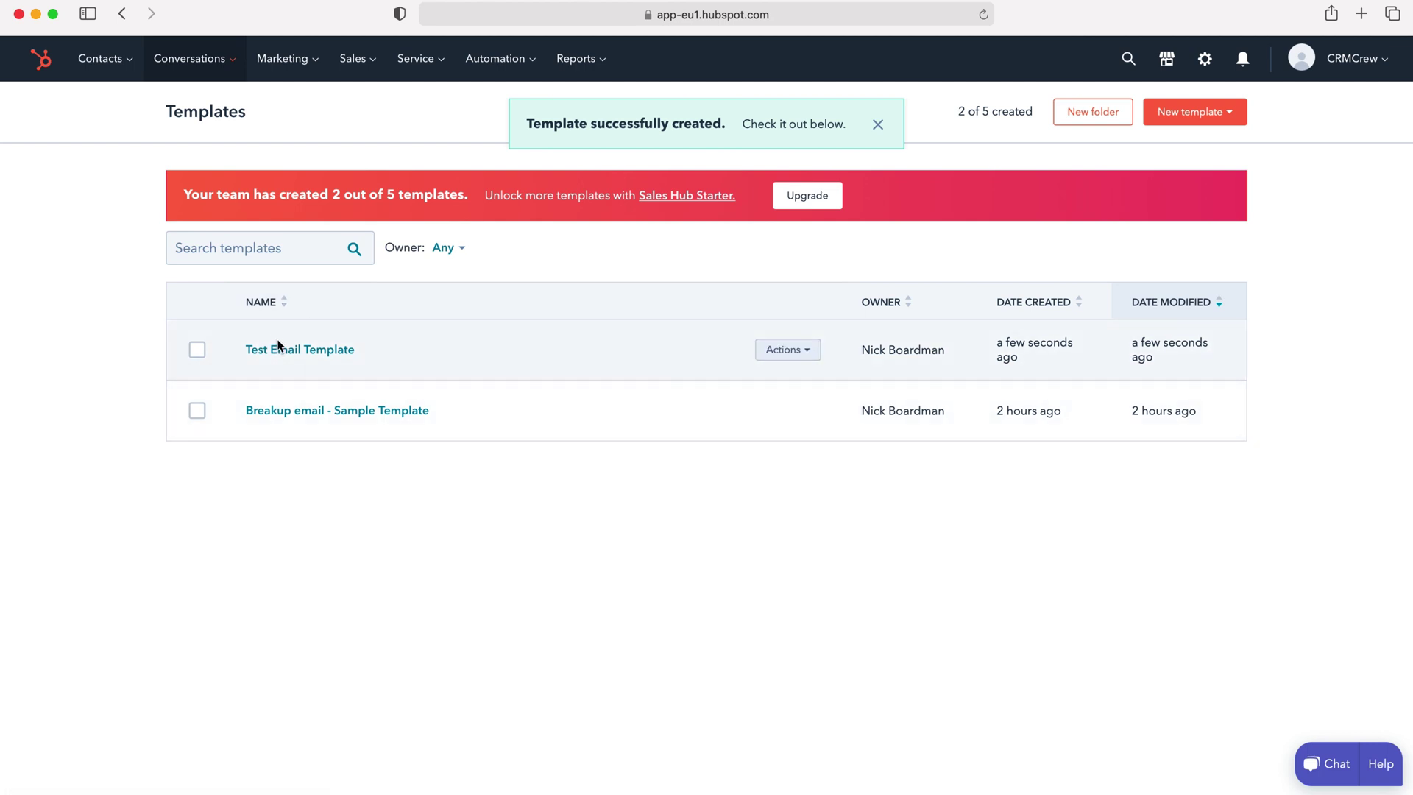